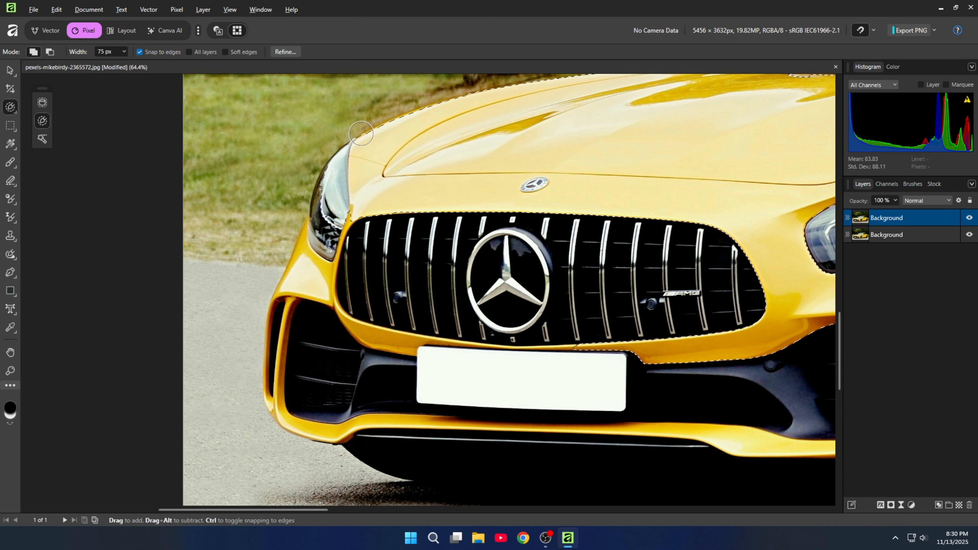
Extend the car-body selection beside the headlight, then around the bumper's outer side and lower lip with an 8 px selection brush
mouse_move(335, 174)
left_mouse_down()
mouse_move(358, 220)
mouse_move(341, 245)
mouse_move(341, 221)
left_mouse_up()
key("bracketleft")
key("bracketleft")
key("bracketleft")
key("bracketleft")
key("bracketleft")
key("bracketleft")
key("bracketleft")
key("bracketleft")
key("bracketleft")
key("bracketleft")
key("bracketleft")
key("bracketleft")
key("bracketleft")
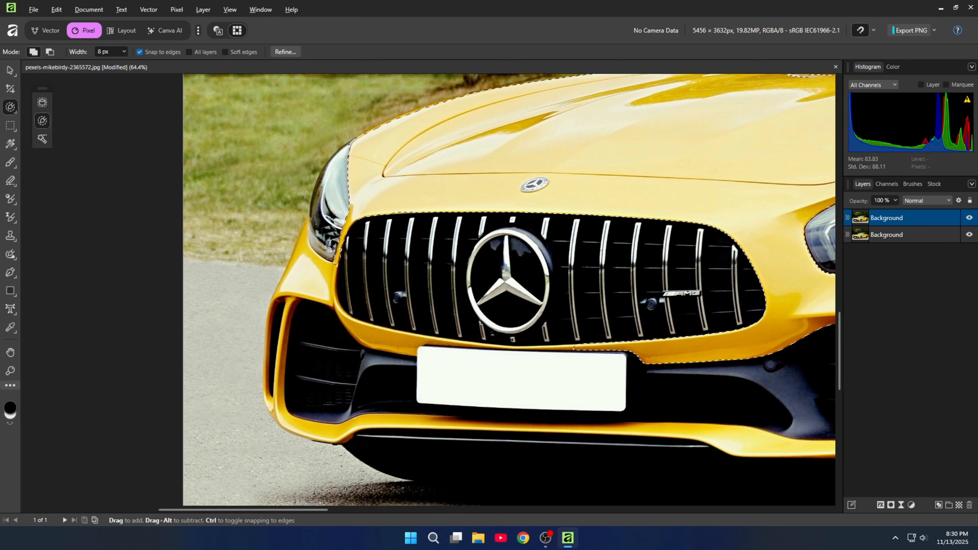
mouse_move(319, 266)
left_mouse_down()
mouse_move(305, 235)
mouse_move(287, 287)
left_mouse_up()
scroll(285, 287, "down", 1)
mouse_move(278, 251)
left_mouse_down()
mouse_move(268, 311)
mouse_move(280, 371)
mouse_move(274, 279)
mouse_move(290, 249)
mouse_move(278, 354)
mouse_move(270, 341)
mouse_move(299, 250)
mouse_move(332, 258)
mouse_move(284, 287)
mouse_move(329, 303)
mouse_move(382, 279)
mouse_move(733, 300)
left_mouse_up()
scroll(287, 282, "down", 2)
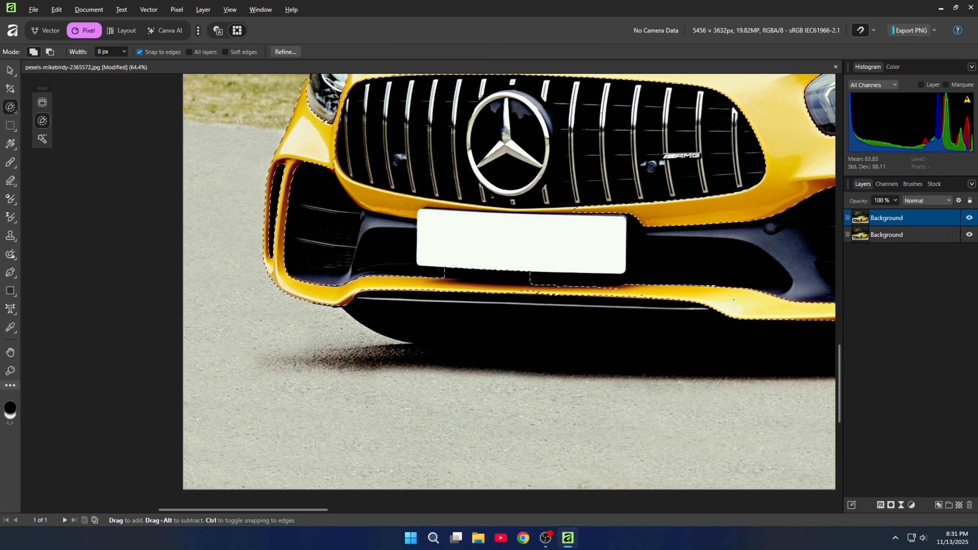
Add the missing stretch of yellow lower bumper lip beneath the license plate to the selection
left_click_drag(527, 278, 458, 277)
mouse_move(545, 313)
left_mouse_down()
mouse_move(280, 267)
mouse_move(516, 233)
left_mouse_up()
scroll(337, 263, "up", 4)
left_click_drag(261, 308, 476, 332)
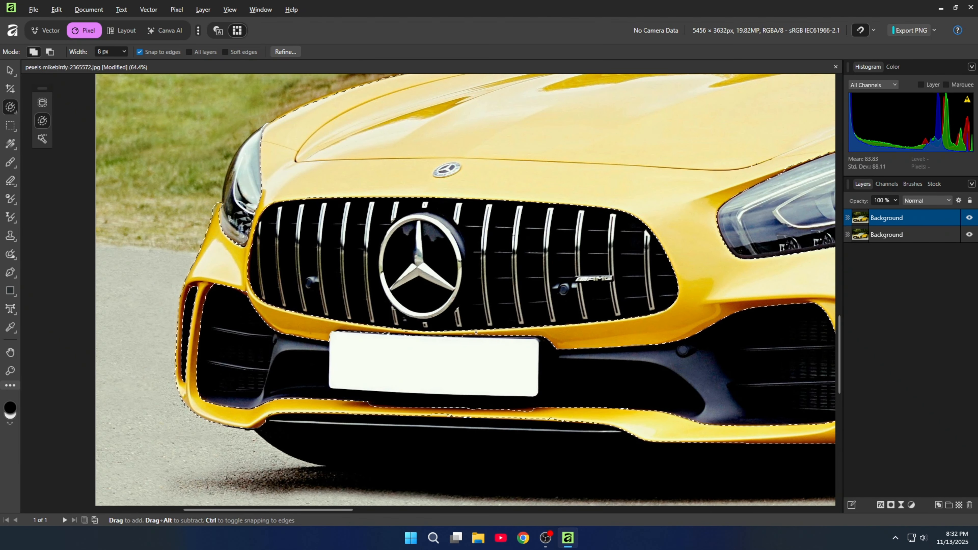
Clean the selection edge along the top of the license plate and refine it along the bumper lip below
scroll(476, 333, "up", 5)
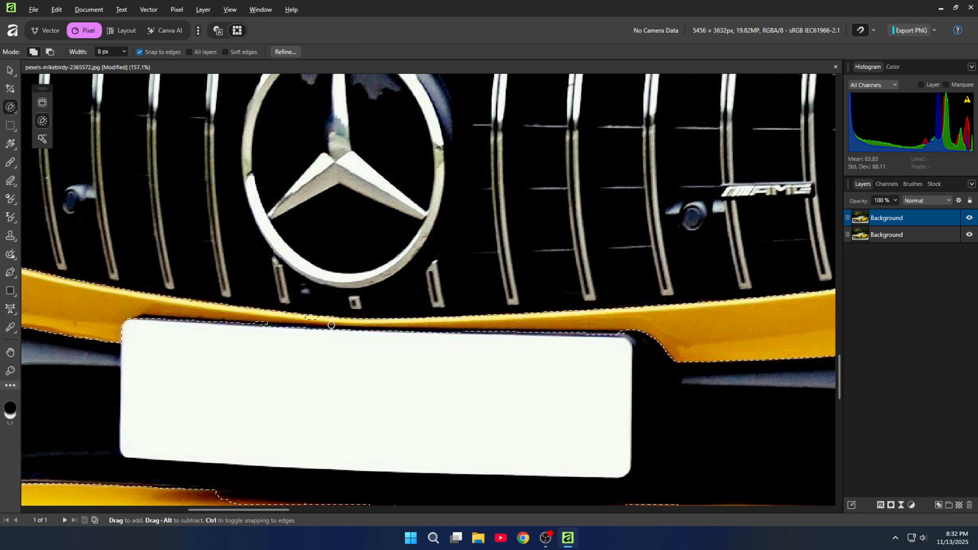
left_click_drag(331, 325, 203, 321)
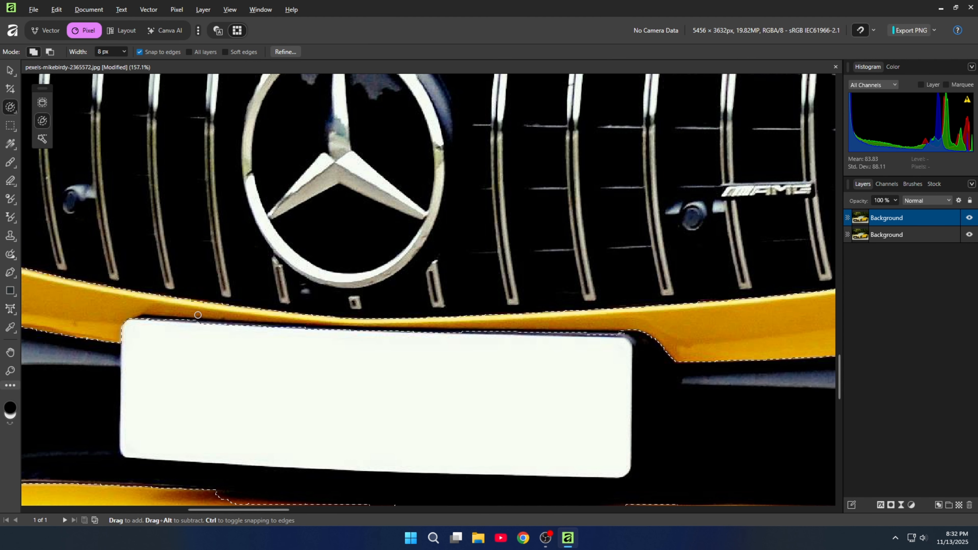
scroll(622, 231, "down", 3)
scroll(608, 360, "up", 4)
left_click_drag(670, 380, 443, 386)
left_click_drag(171, 373, 362, 377)
mouse_move(404, 403)
left_mouse_down()
mouse_move(184, 402)
mouse_move(242, 406)
left_mouse_up()
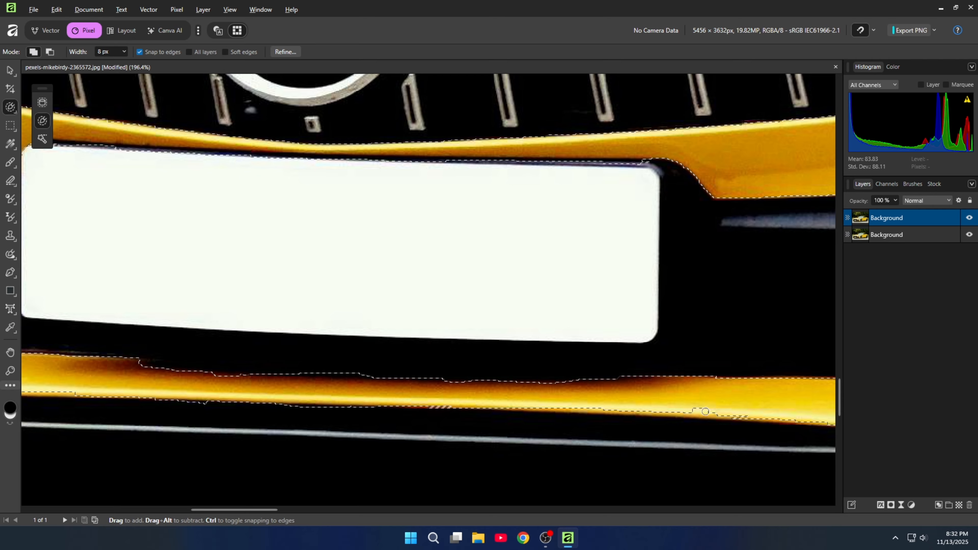
Add the yellow brake caliper behind the front wheel's spokes to the selection, trim its edges, and undo the last stroke
scroll(487, 220, "down", 4)
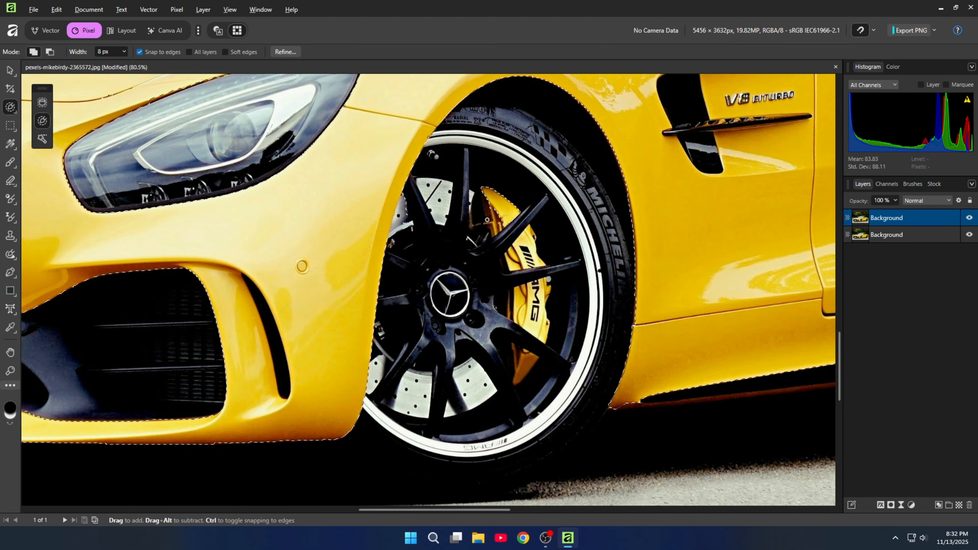
mouse_move(487, 219)
left_mouse_down()
mouse_move(525, 231)
mouse_move(523, 317)
left_mouse_up()
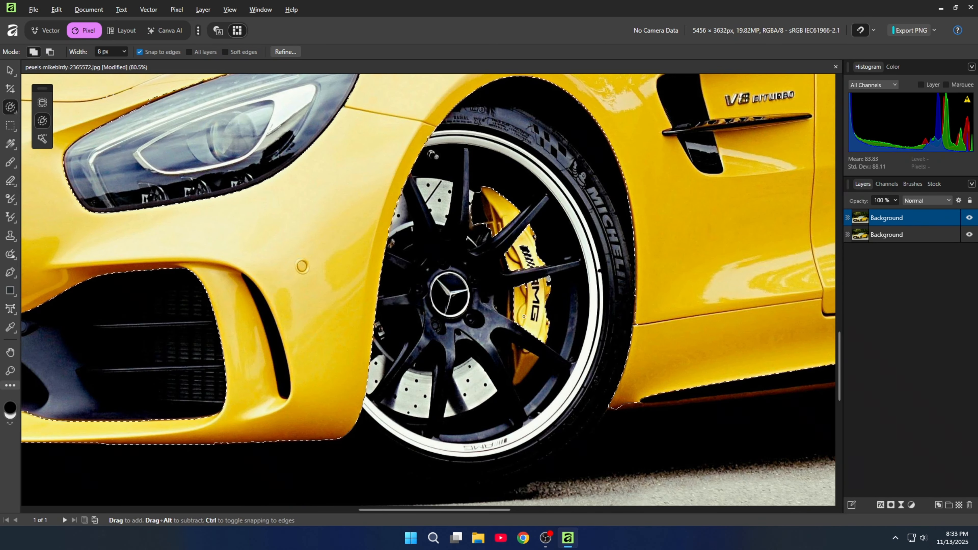
scroll(523, 316, "up", 3)
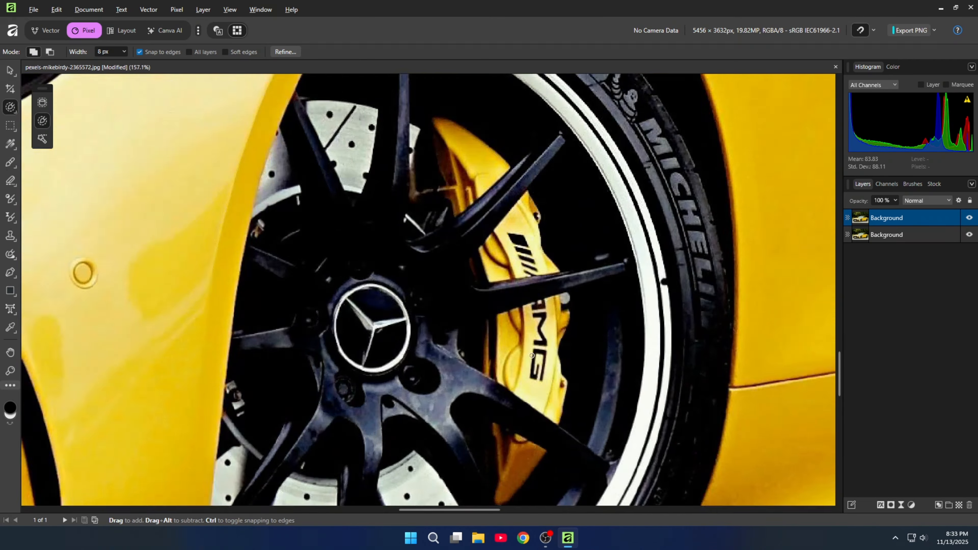
scroll(407, 188, "up", 1)
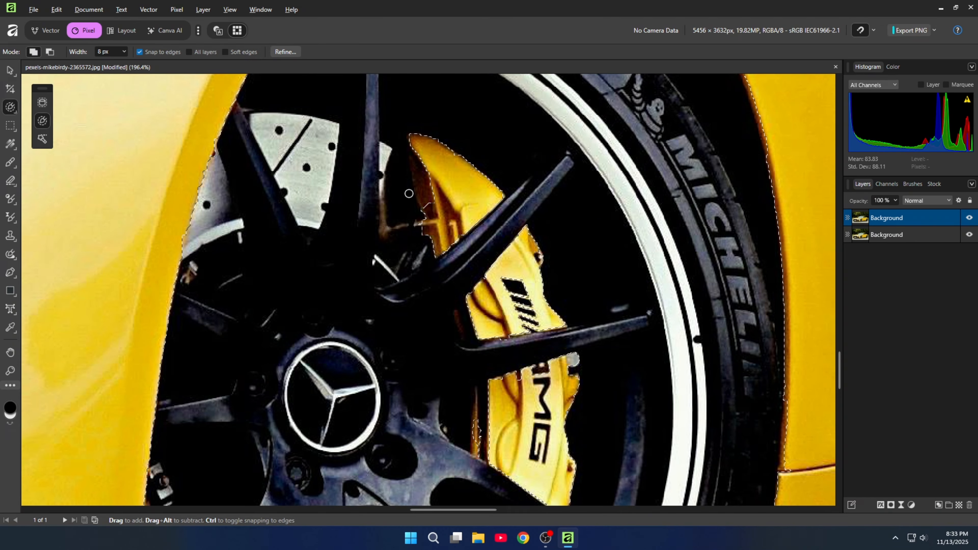
left_click_drag(428, 200, 419, 158)
mouse_move(476, 431)
left_mouse_down()
mouse_move(395, 246)
mouse_move(393, 266)
mouse_move(395, 227)
left_mouse_up()
scroll(436, 301, "down", 2)
mouse_move(436, 301)
left_mouse_down()
mouse_move(429, 257)
mouse_move(415, 256)
mouse_move(414, 285)
mouse_move(464, 257)
left_mouse_up()
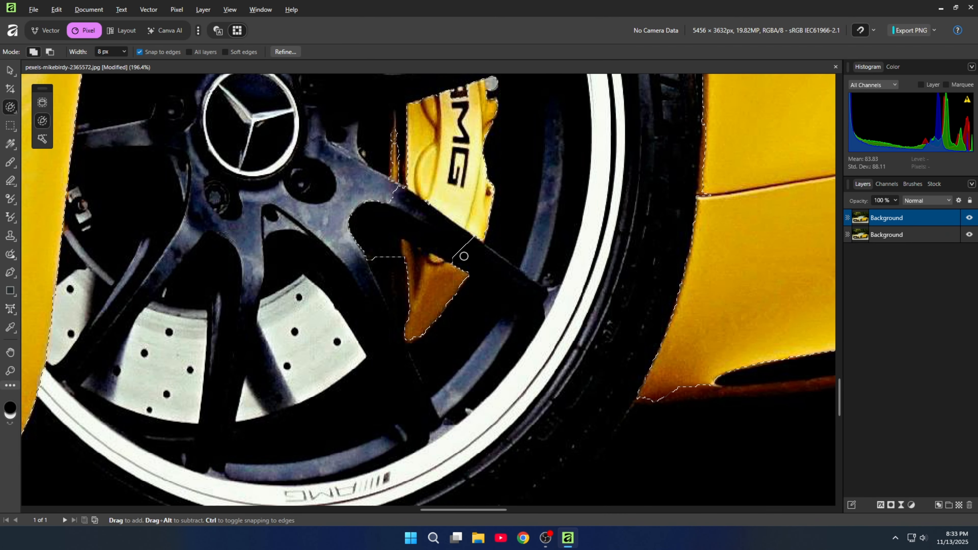
key("ctrl+z")
Tidy the selection at the side skirt's corner behind the front wheel and extend it along the thin lower strip
scroll(492, 307, "down", 1)
left_click_drag(711, 344, 650, 350)
mouse_move(690, 271)
left_mouse_down()
mouse_move(363, 262)
mouse_move(248, 241)
left_mouse_up()
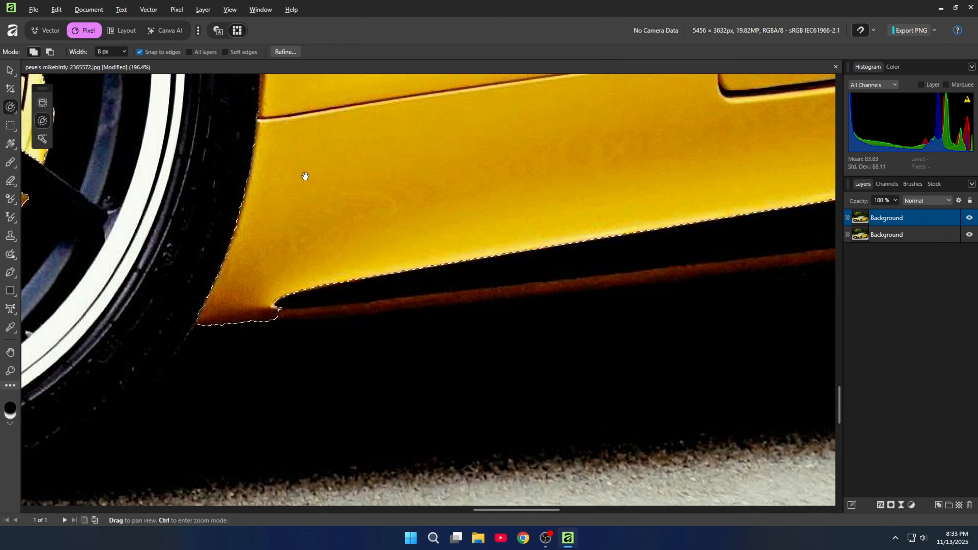
scroll(305, 176, "up", 2)
mouse_move(285, 404)
left_mouse_down()
mouse_move(234, 308)
mouse_move(247, 306)
mouse_move(228, 310)
mouse_move(788, 245)
left_mouse_up()
Refine the selection along the side skirt's dark lower strip up to the rear wheel with a 6 px brush
key("[")
key("[")
left_click_drag(311, 283, 262, 288)
mouse_move(586, 271)
left_mouse_down()
mouse_move(179, 285)
mouse_move(90, 306)
left_mouse_up()
mouse_move(121, 305)
left_mouse_down()
mouse_move(738, 242)
mouse_move(224, 266)
mouse_move(353, 257)
left_mouse_up()
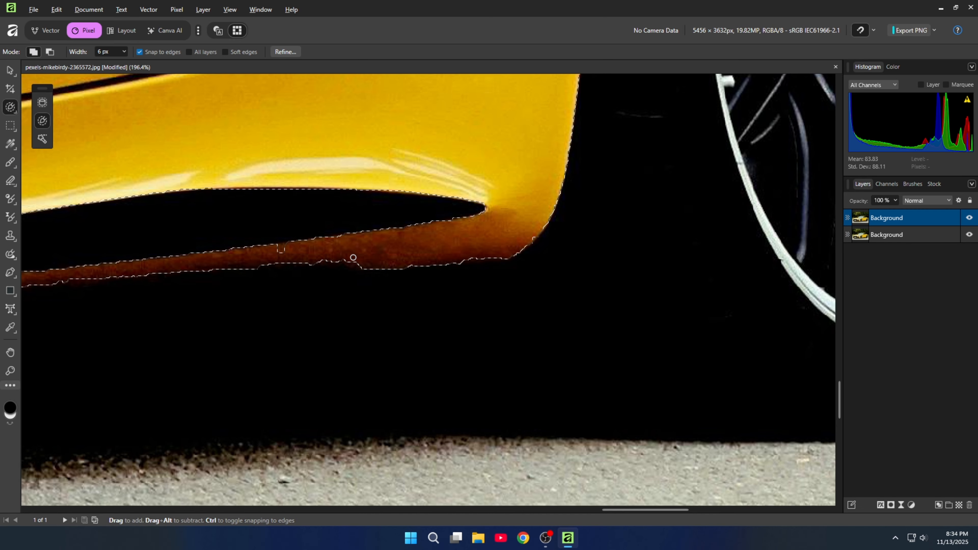
mouse_move(265, 265)
left_mouse_down()
mouse_move(362, 265)
mouse_move(301, 249)
left_mouse_up()
mouse_move(470, 258)
left_mouse_down()
mouse_move(380, 376)
mouse_move(359, 473)
left_mouse_up()
Add the rear fender and bumper behind the rear wheel to the selection and refine the edges along the wheel arch
scroll(360, 472, "down", 6)
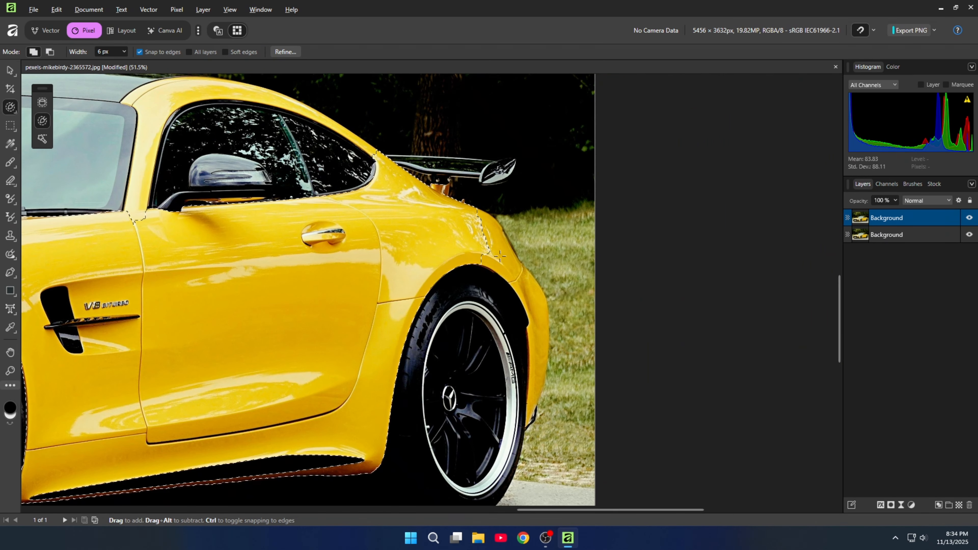
mouse_move(500, 255)
left_mouse_down()
mouse_move(523, 283)
mouse_move(534, 414)
left_mouse_up()
scroll(531, 326, "up", 6)
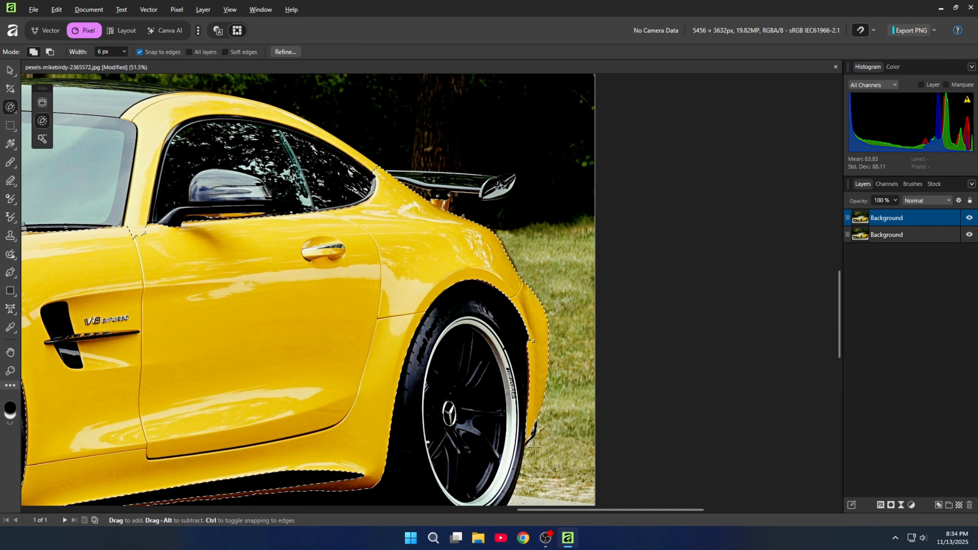
left_click_drag(541, 346, 499, 442)
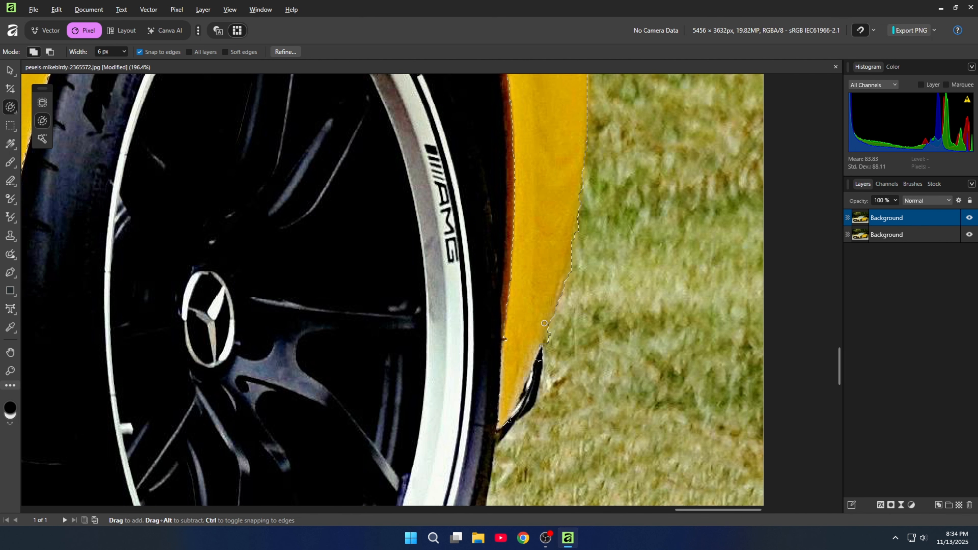
scroll(547, 323, "up", 1)
mouse_move(514, 216)
left_mouse_down()
mouse_move(506, 334)
mouse_move(486, 369)
left_mouse_up()
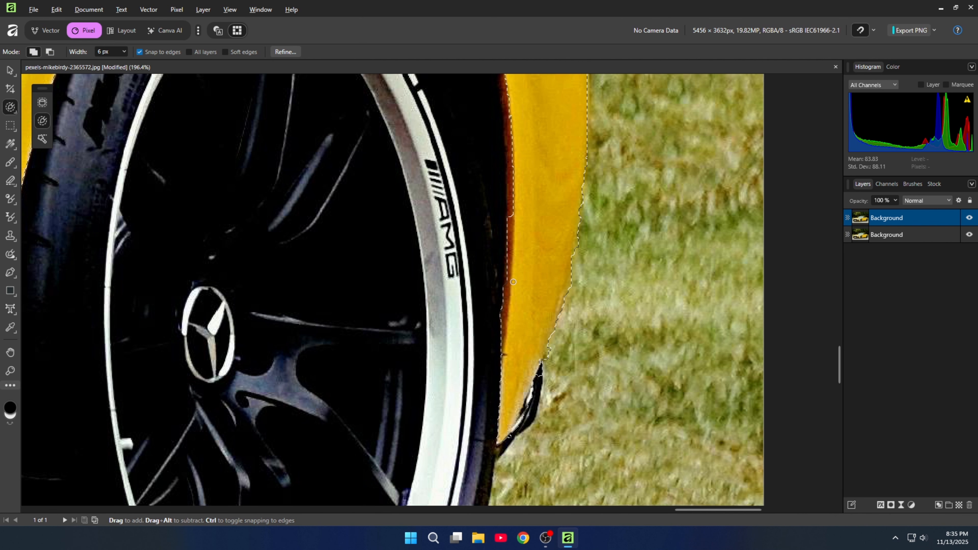
mouse_move(510, 281)
left_mouse_down()
mouse_move(481, 320)
mouse_move(492, 285)
mouse_move(486, 170)
left_mouse_up()
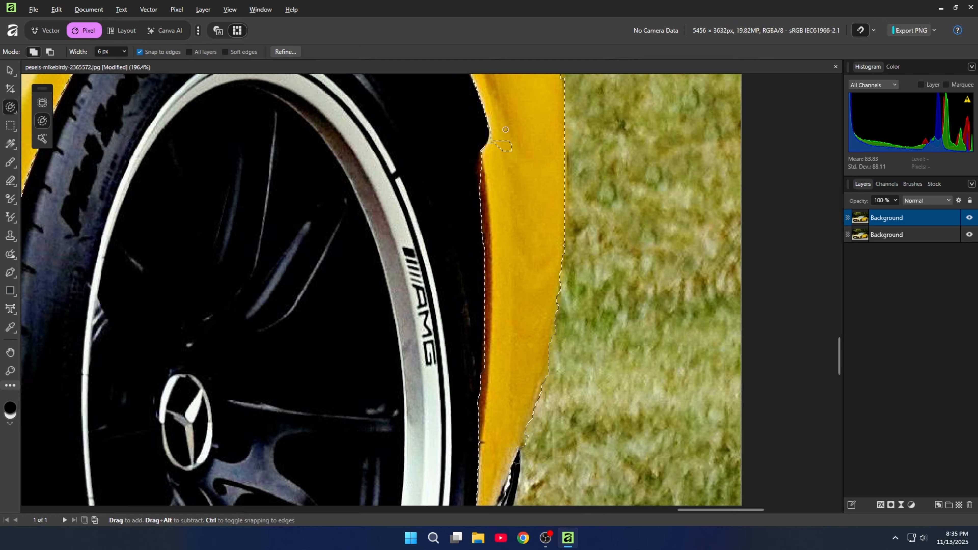
scroll(443, 181, "up", 15)
scroll(402, 190, "up", 4)
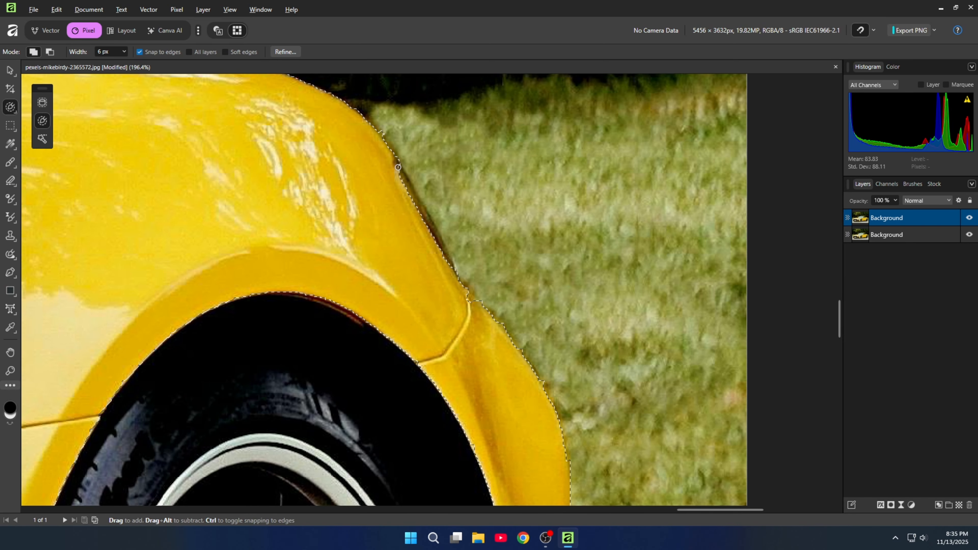
Extend the selection over the yellow roof rail above the side window and down the near windshield pillar, refining the window-frame edge
scroll(402, 190, "up", 20)
scroll(400, 296, "left", 5)
scroll(399, 296, "left", 6)
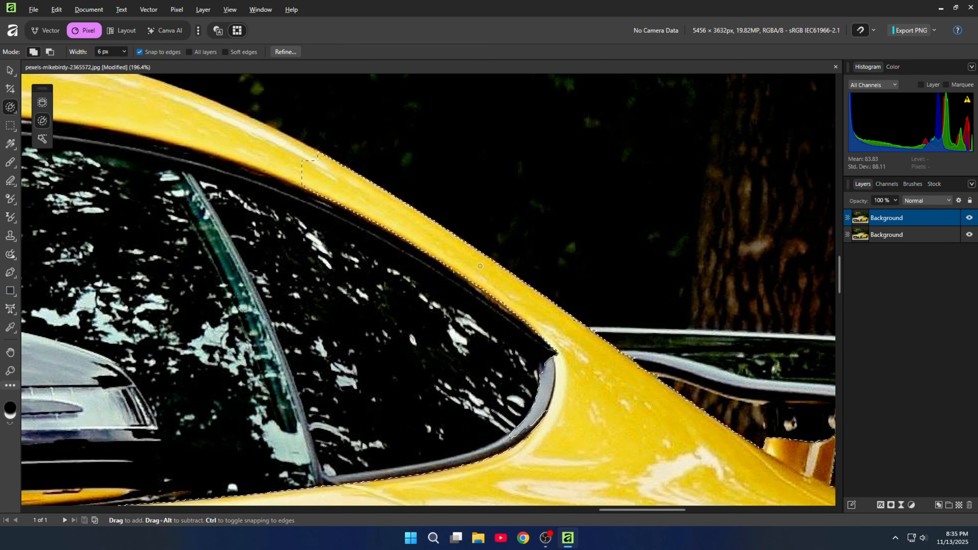
scroll(400, 296, "up", 5)
scroll(248, 171, "left", 6)
left_click_drag(186, 120, 218, 130)
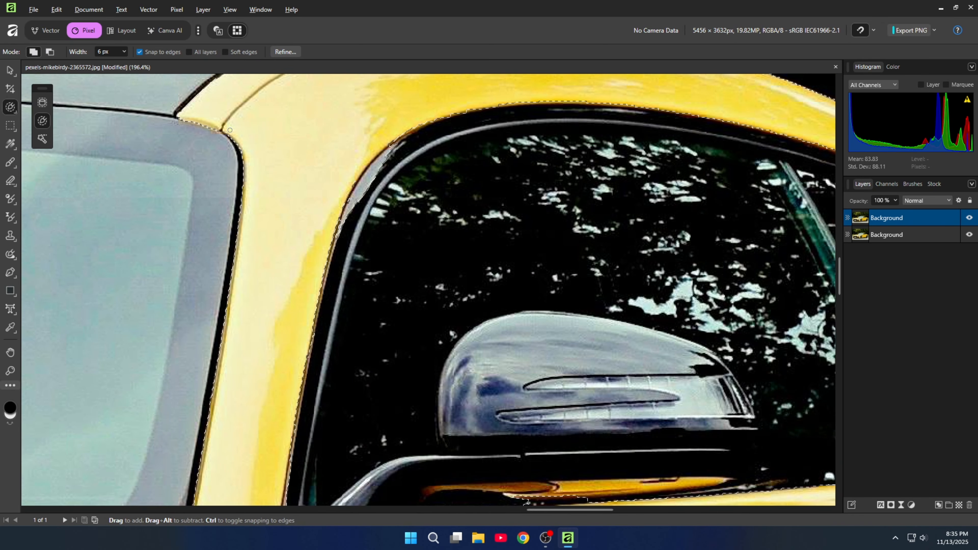
left_click_drag(398, 147, 351, 235)
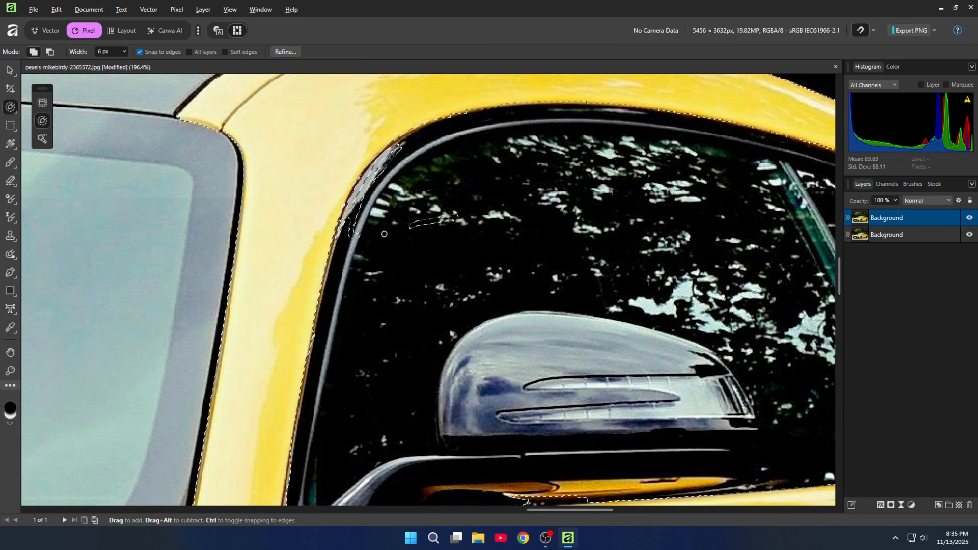
Select the yellow reflection under the near side mirror with a 4 px brush and trim the dark areas around it
scroll(588, 387, "down", 4)
scroll(588, 387, "up", 5)
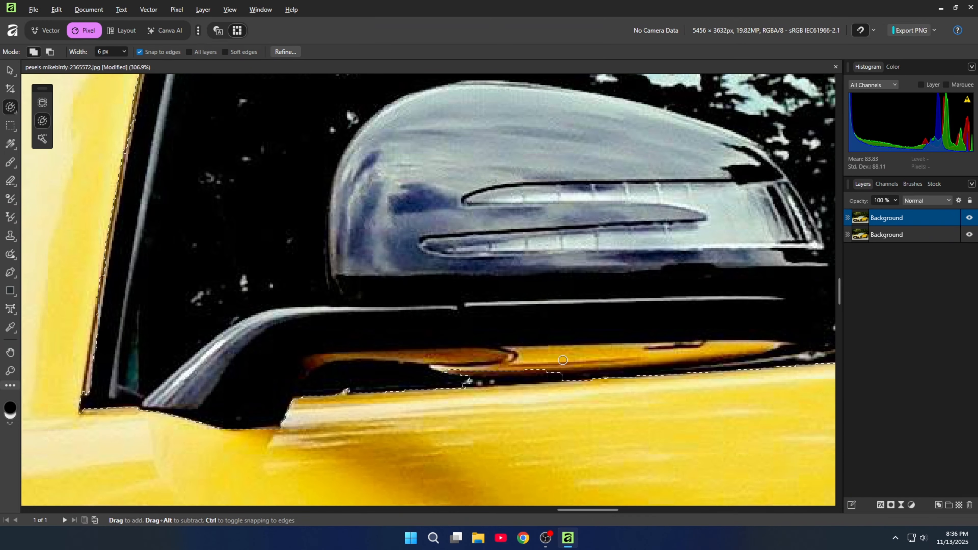
key("bracketleft")
key("bracketleft")
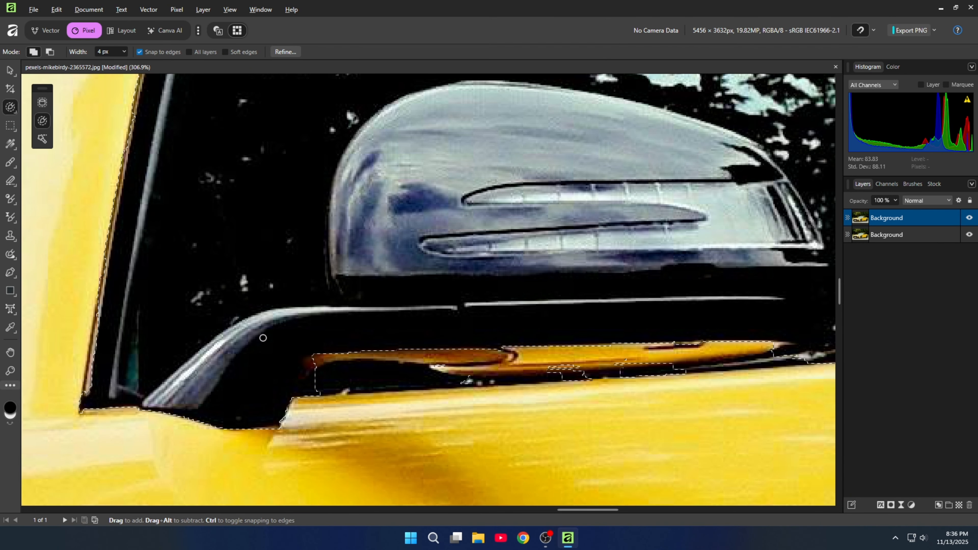
left_click_drag(393, 376, 329, 375)
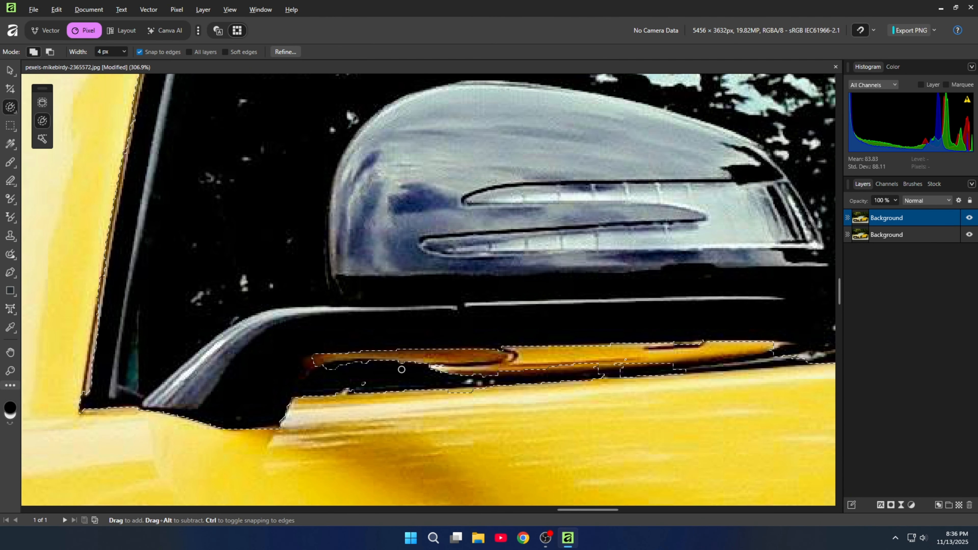
mouse_move(401, 369)
left_mouse_down()
mouse_move(772, 360)
mouse_move(676, 365)
mouse_move(715, 354)
mouse_move(694, 347)
mouse_move(508, 364)
mouse_move(610, 376)
left_mouse_up()
left_click_drag(335, 363, 311, 363)
left_click_drag(363, 384, 458, 385)
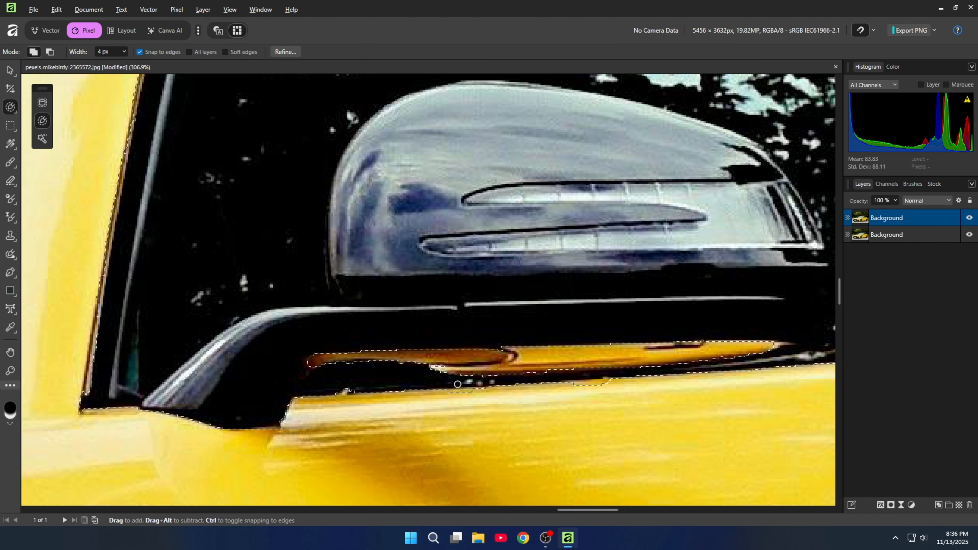
Add the unselected hood area at the base of the windshield near the far mirror to the selection
scroll(82, 399, "down", 5)
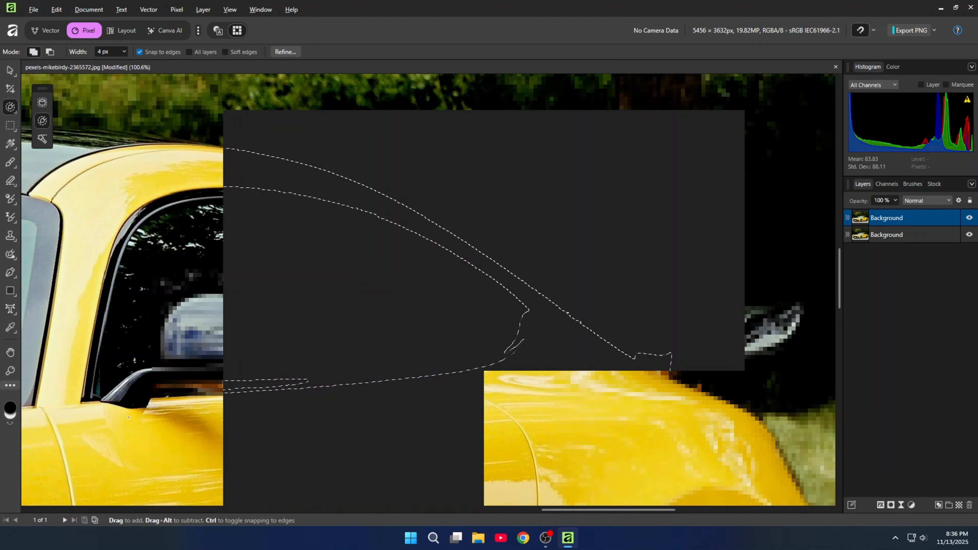
scroll(128, 417, "left", 10)
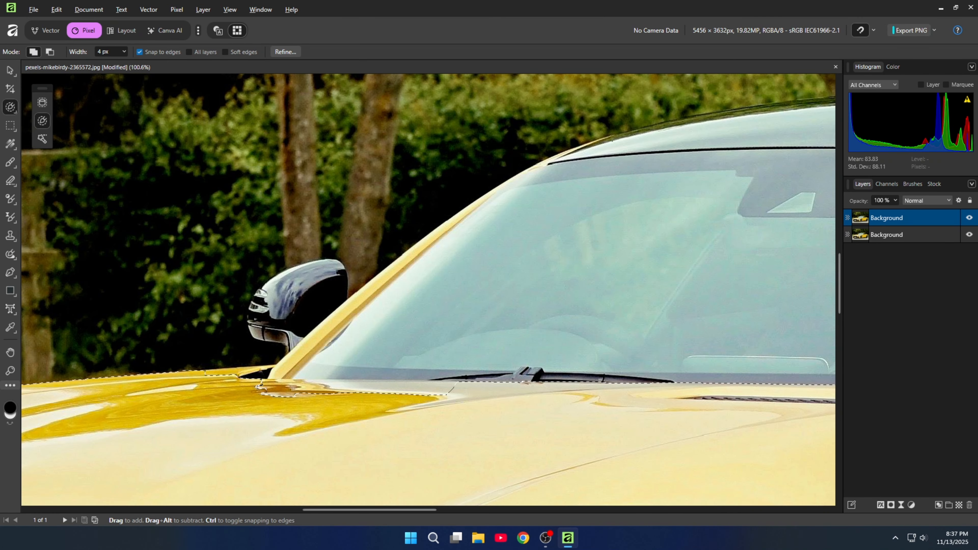
left_click_drag(260, 385, 386, 388)
scroll(320, 368, "up", 2)
scroll(423, 409, "up", 3)
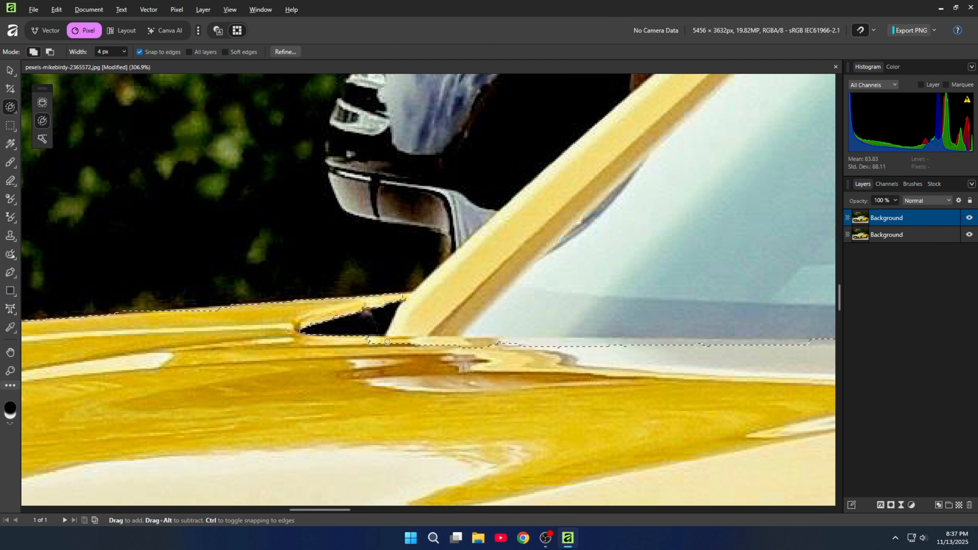
Extend the selection up the yellow far windshield pillar, widening the selection brush to 9 px
mouse_move(442, 280)
left_mouse_down()
mouse_move(484, 257)
mouse_move(507, 258)
mouse_move(574, 171)
left_mouse_up()
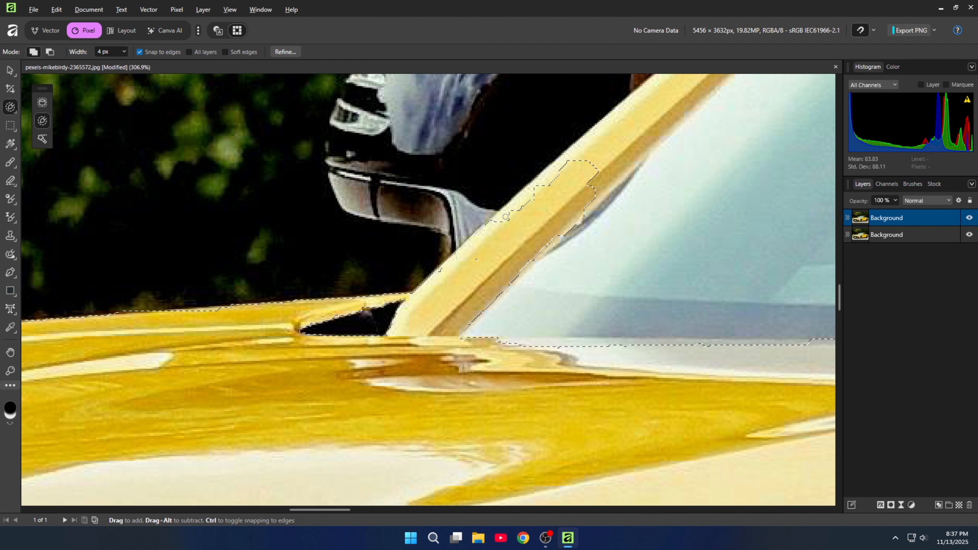
key("]")
key("]")
key("]")
key("]")
key("]")
scroll(353, 346, "down", 5)
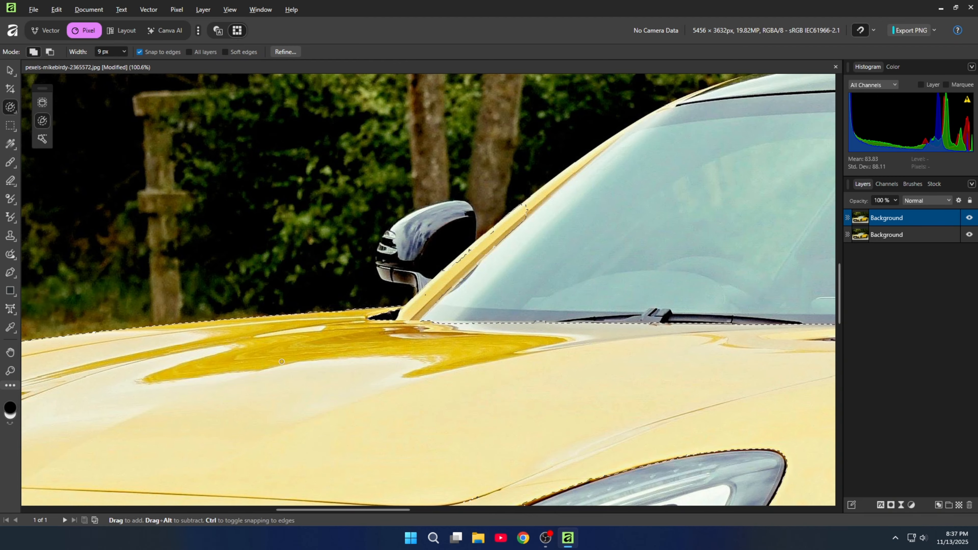
scroll(533, 216, "up", 5)
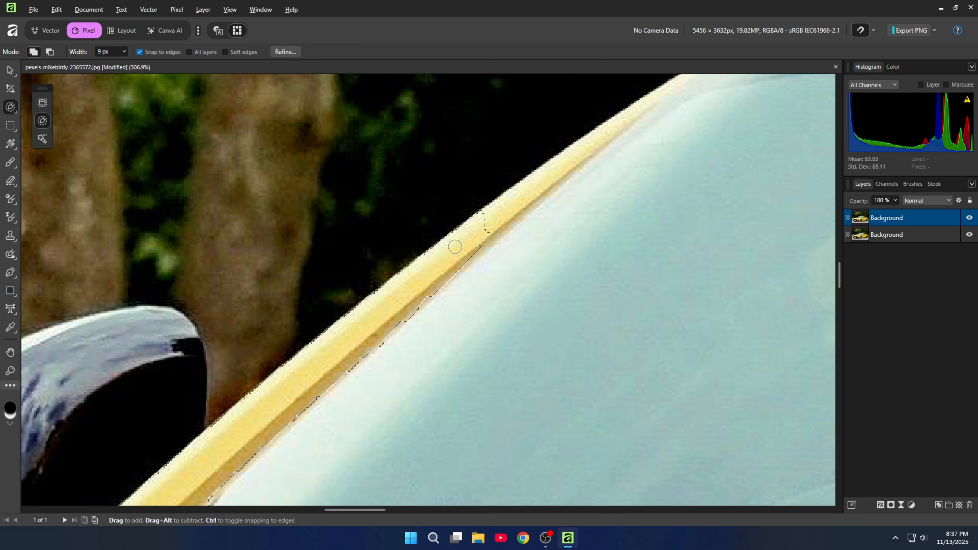
scroll(528, 195, "down", 5)
scroll(731, 134, "up", 5)
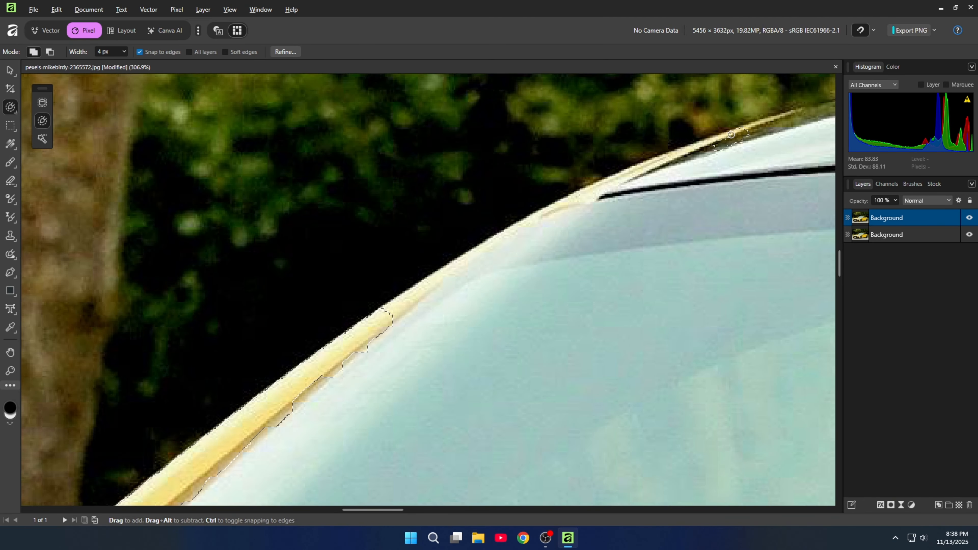
Continue the pillar selection to the roofline with a 4 px brush and refine its edges, narrowing the brush to 1 px
mouse_move(443, 278)
left_mouse_down()
mouse_move(618, 178)
mouse_move(778, 117)
left_mouse_up()
left_click_drag(574, 205, 408, 288)
left_click_drag(277, 418, 371, 328)
scroll(512, 181, "down", 4)
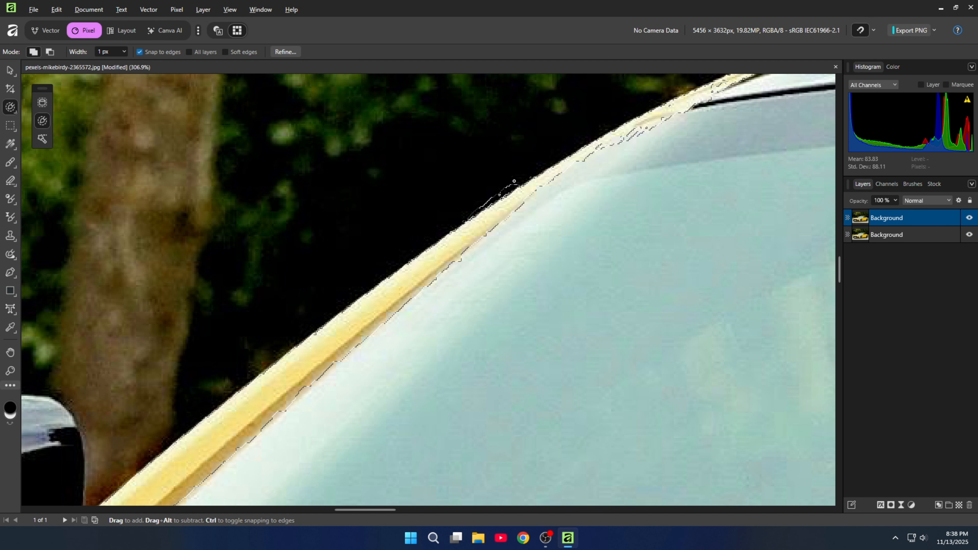
scroll(336, 424, "down", 3)
scroll(336, 424, "up", 7)
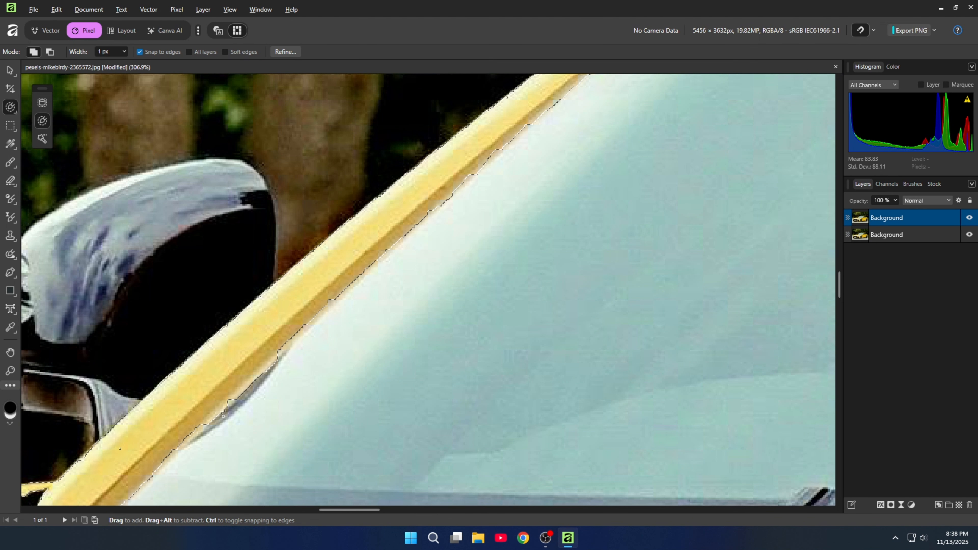
Duplicate the selected yellow bodywork onto its own layer and clear the selection
scroll(388, 339, "down", 10)
scroll(605, 401, "down", 1)
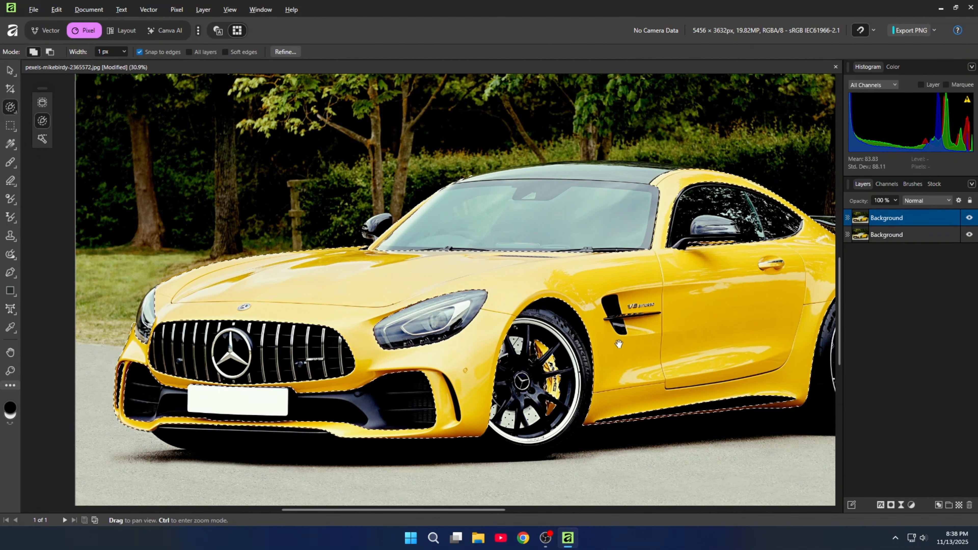
left_click_drag(618, 339, 533, 314)
left_click(923, 216)
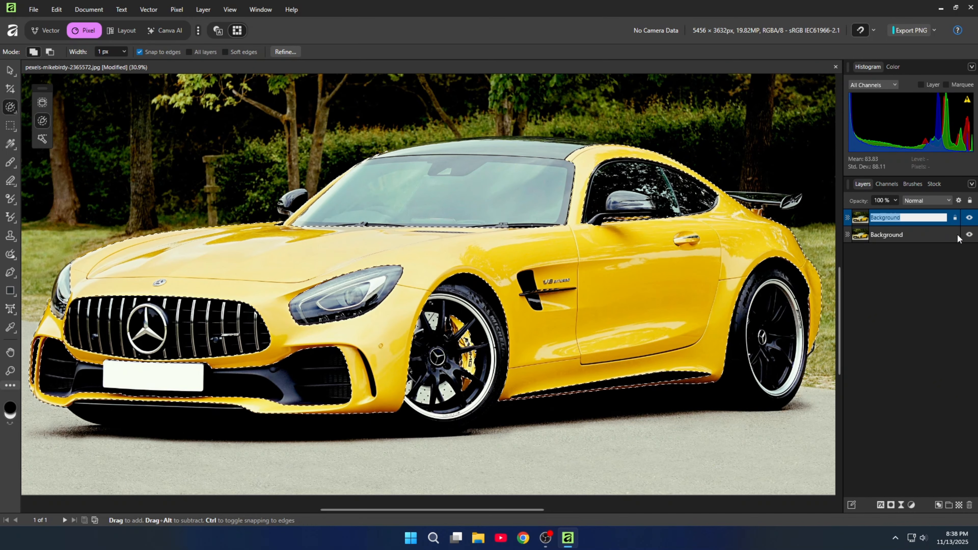
key("Return")
key("ctrl+j")
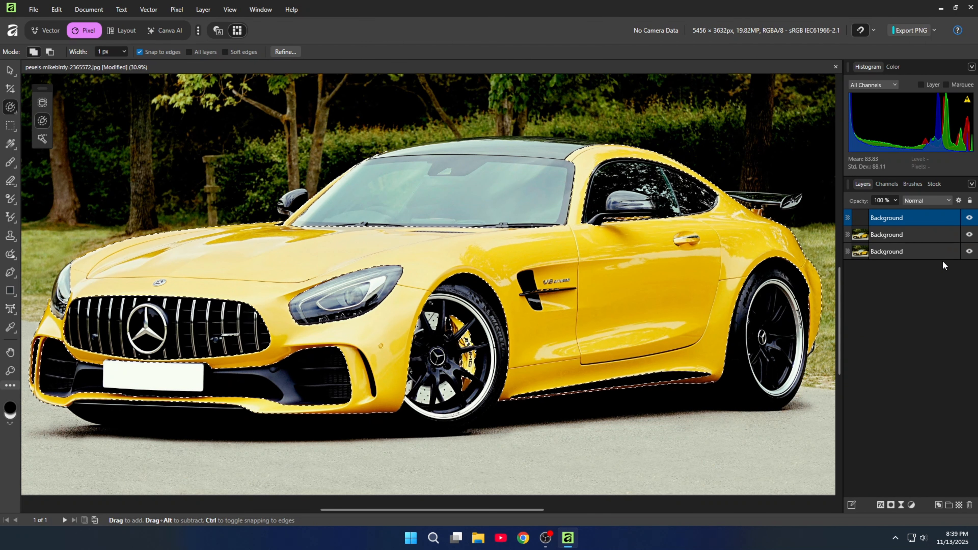
key("ctrl+d")
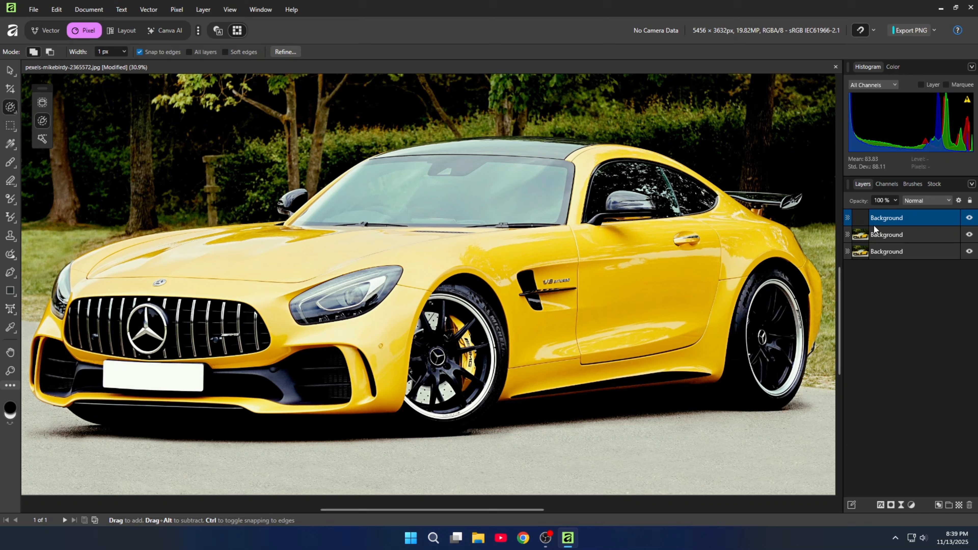
Add a Recolor adjustment and nest it inside the cut-out bodywork layer so that it affects only the car's paint
left_click(970, 251)
left_click(969, 234)
left_click(912, 506)
left_click(901, 249)
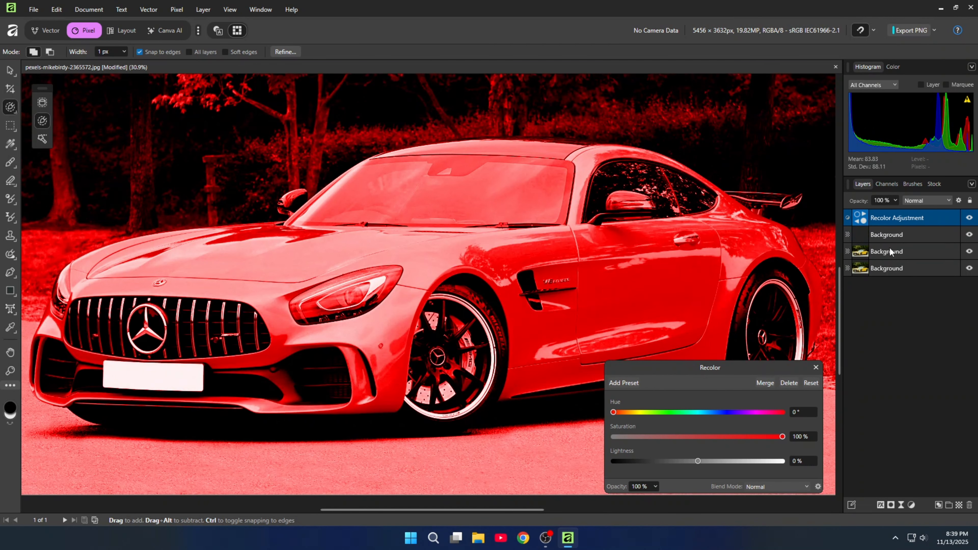
left_click_drag(868, 231, 869, 233)
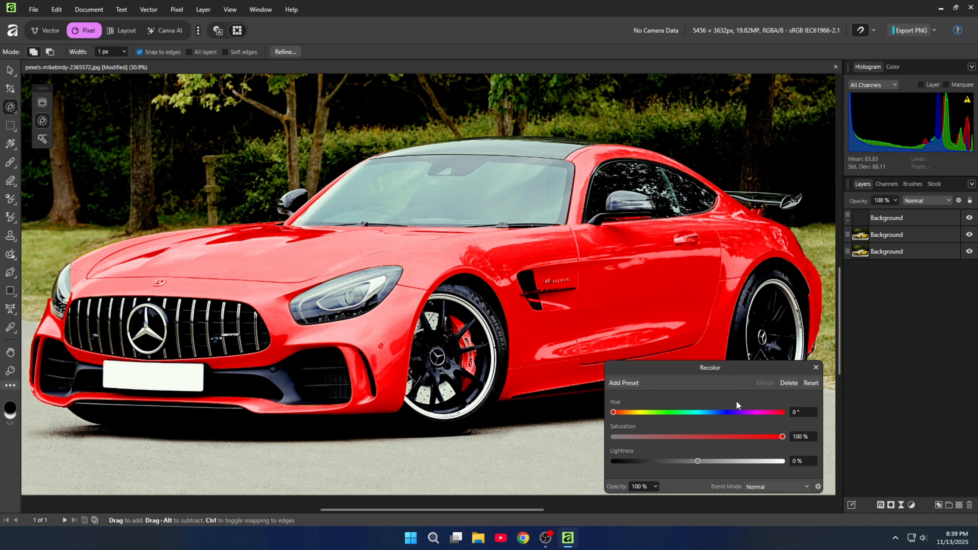
Set the Recolor adjustment to hue 5.4°, saturation 90% and lightness -3%, and close its settings
mouse_move(699, 461)
left_mouse_down()
mouse_move(682, 459)
mouse_move(704, 461)
left_mouse_up()
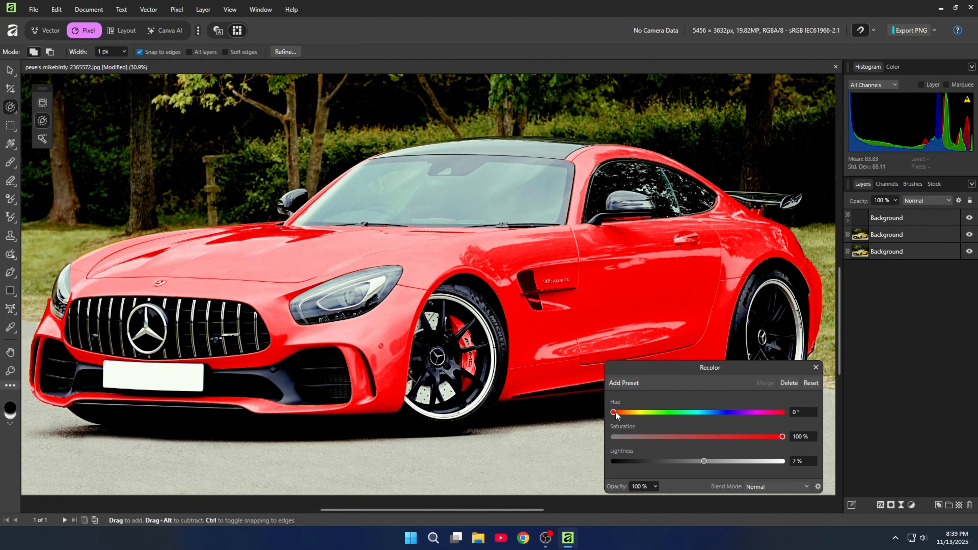
left_click_drag(615, 412, 616, 413)
left_click_drag(707, 440, 771, 439)
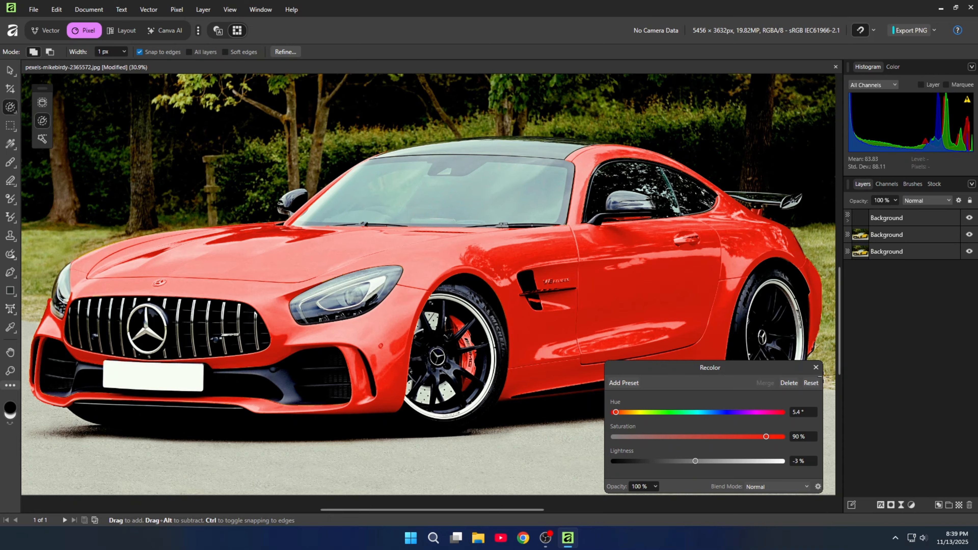
left_click(815, 368)
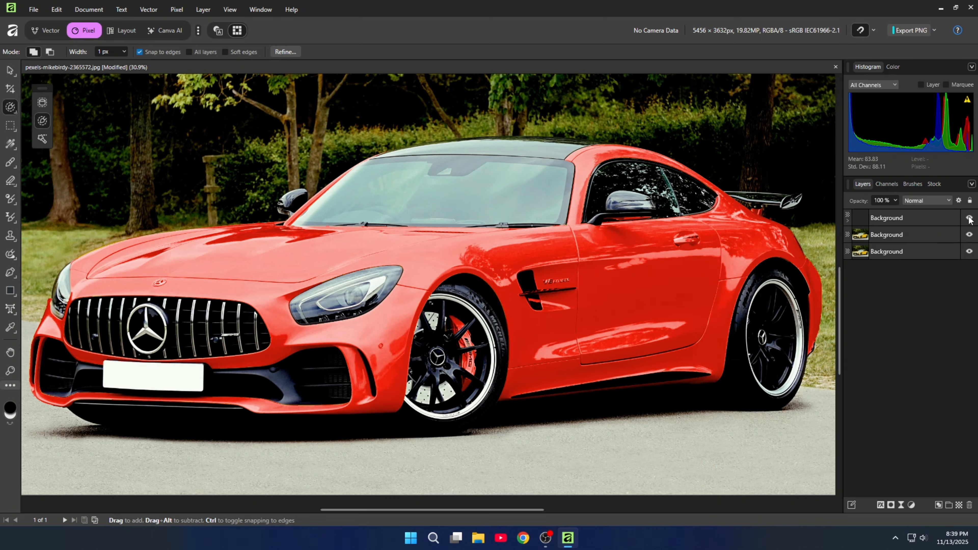
left_click(911, 504)
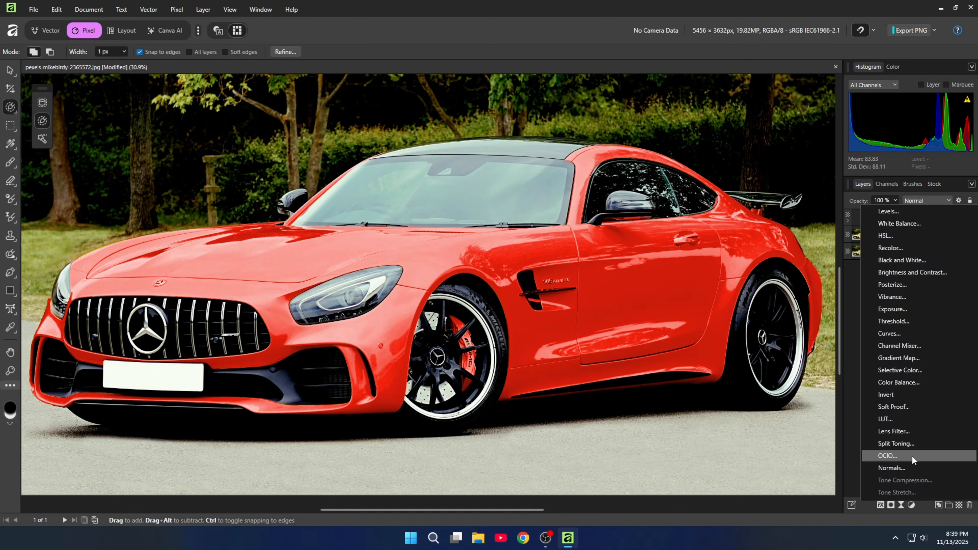
left_click(886, 334)
left_click_drag(887, 238, 887, 253)
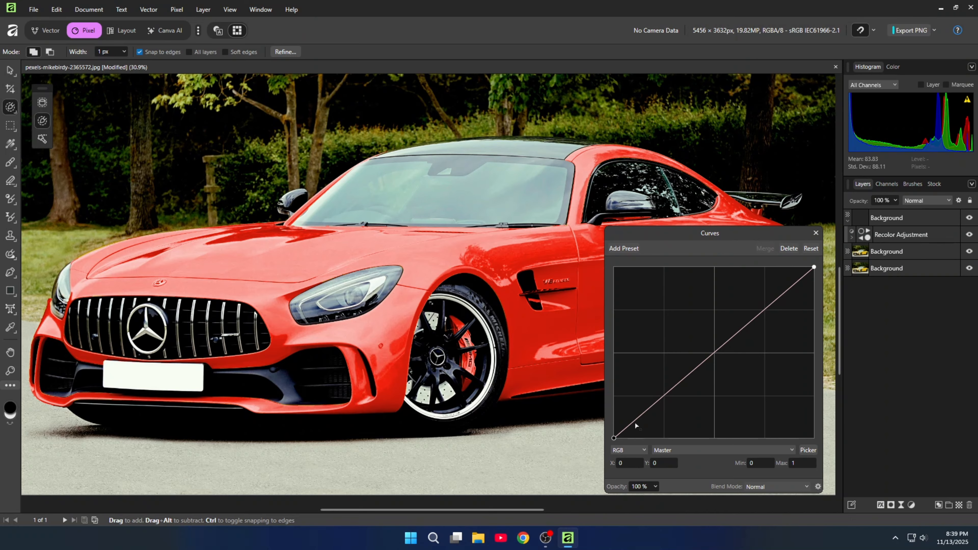
left_click_drag(614, 438, 748, 433)
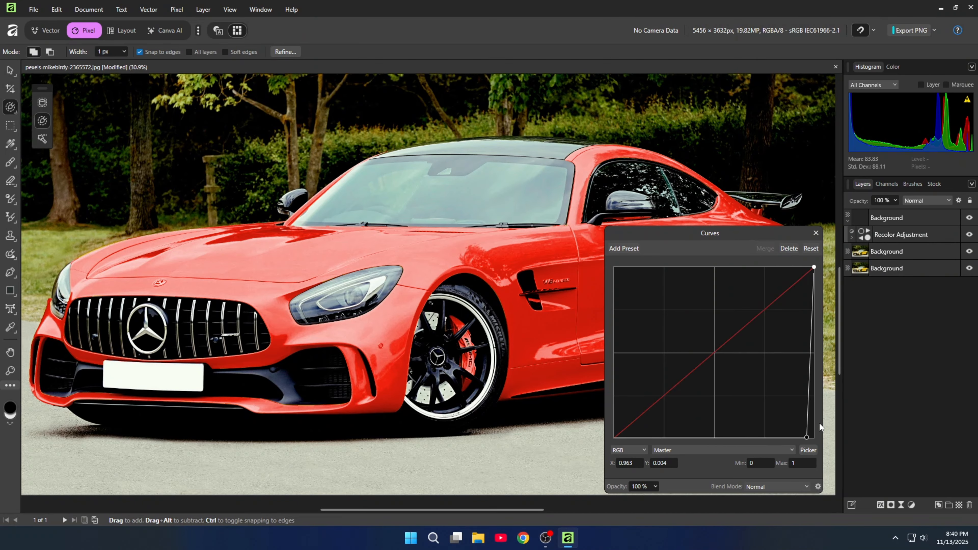
key("ctrl+z")
key("ctrl+z")
key("ctrl+z")
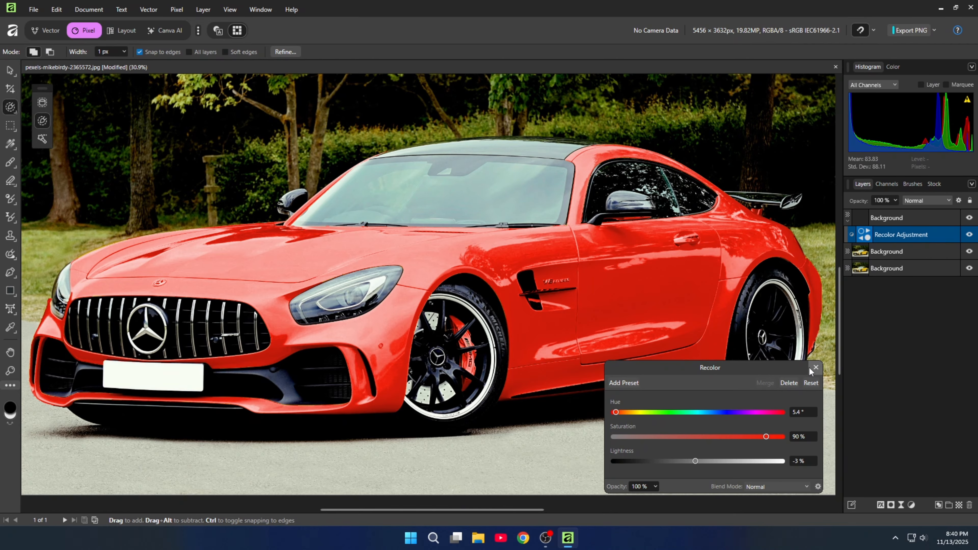
left_click(816, 367)
Add a Curves adjustment inside the bodywork layer, move its black point inward and place a midtone point at X 0.617, Y 0.541
left_click(911, 506)
left_click(902, 288)
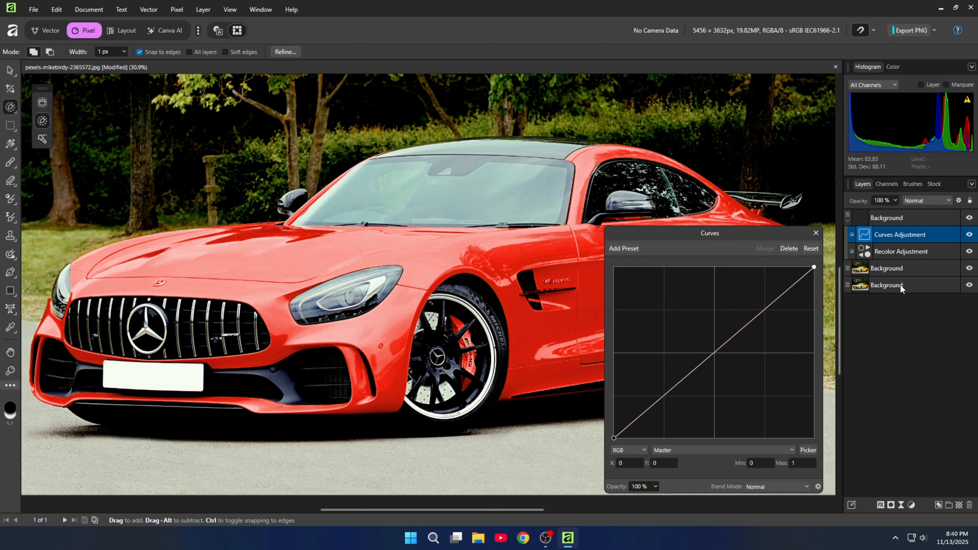
left_click_drag(614, 438, 660, 472)
mouse_move(812, 267)
left_mouse_down()
mouse_move(792, 267)
mouse_move(827, 258)
left_mouse_up()
mouse_move(744, 350)
left_mouse_down()
mouse_move(729, 340)
mouse_move(737, 346)
left_mouse_up()
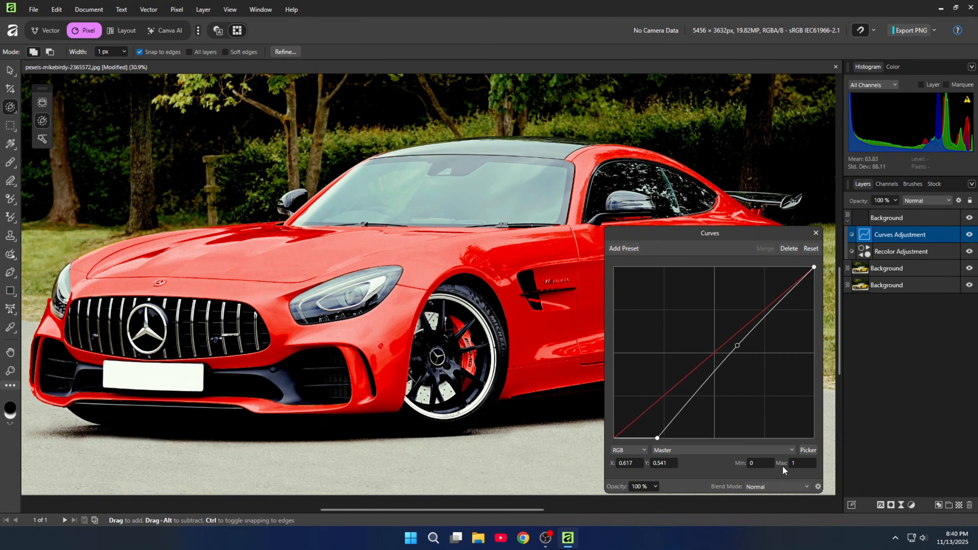
Compare the bodywork with and without the Curves adjustment and close the curve settings
left_click(970, 234)
left_click(970, 235)
left_click(970, 234)
left_click(970, 235)
left_click(817, 233)
scroll(808, 289, "up", 1)
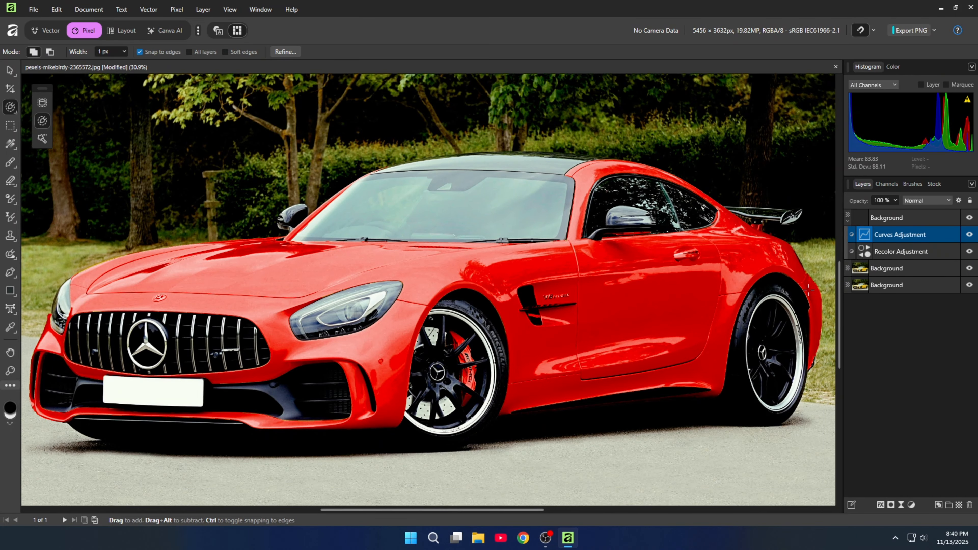
Add a mask to the recoloured bodywork layer and activate the Paint Brush for work around the windshield
left_click(890, 505)
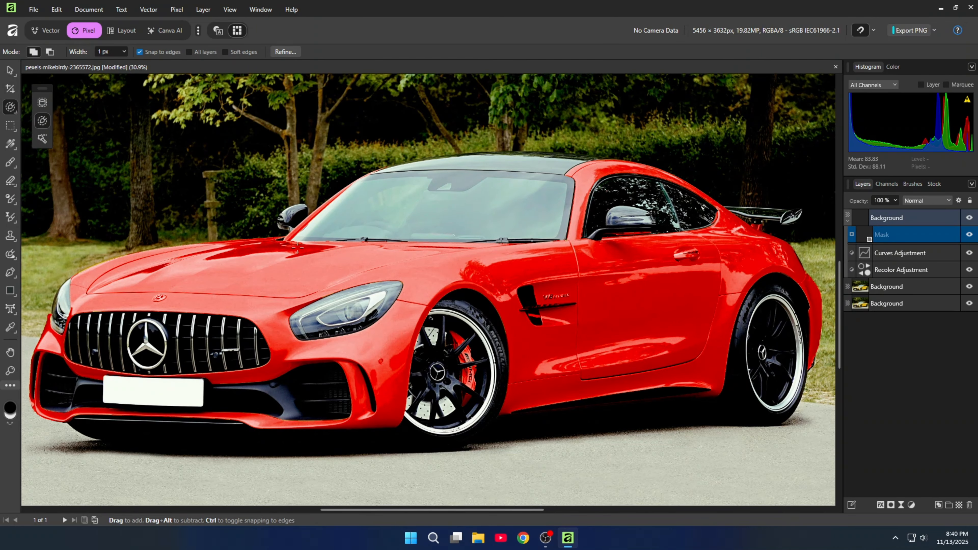
key("b")
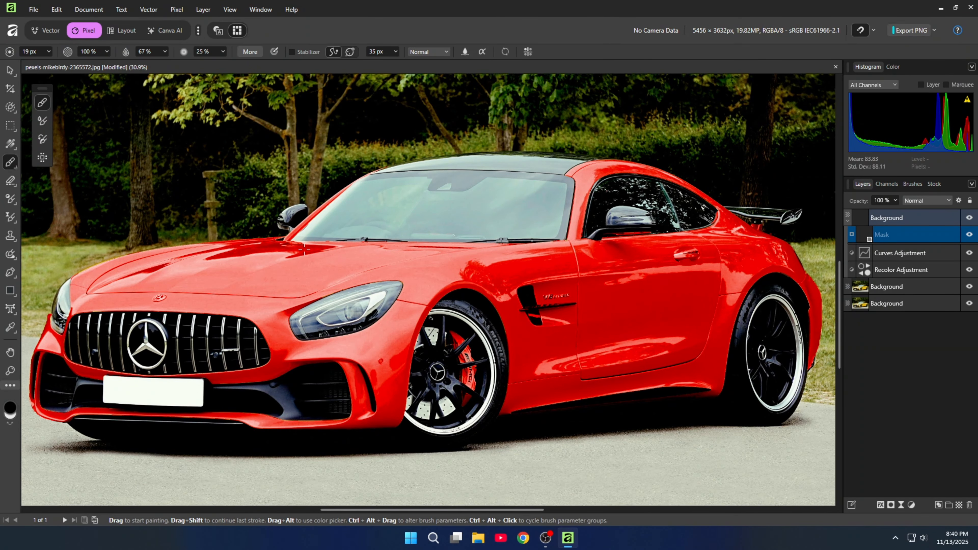
scroll(300, 238, "up", 6)
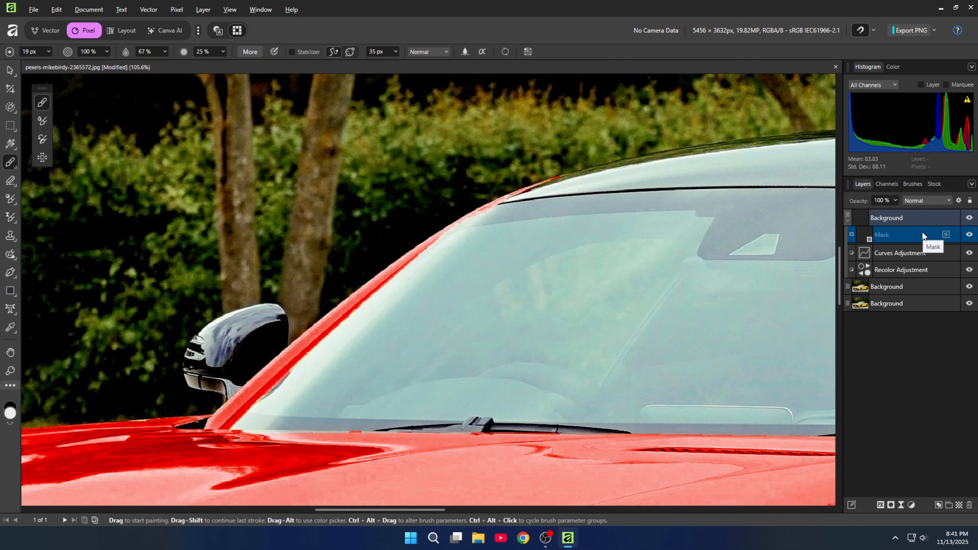
left_click(895, 216)
left_click(891, 505)
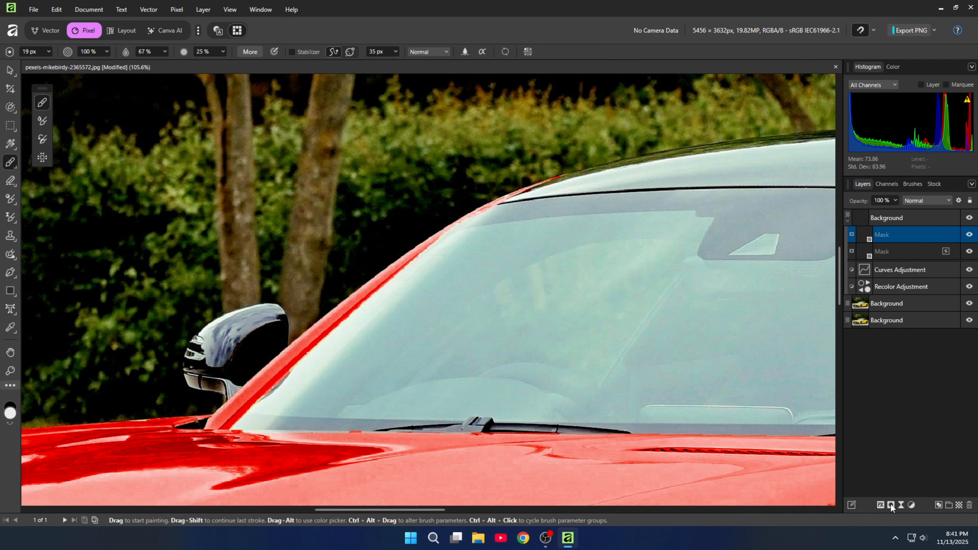
key("ctrl+z")
key("ctrl+z")
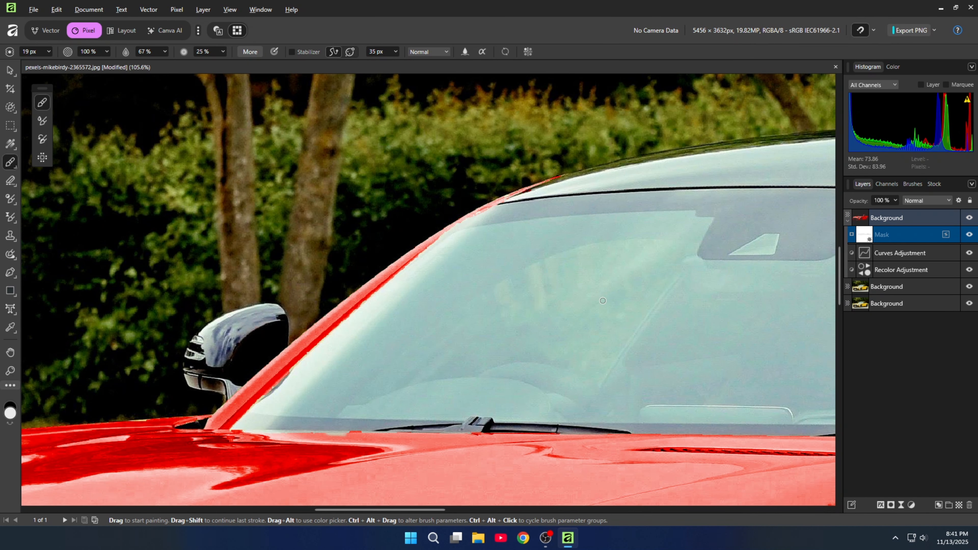
scroll(601, 305, "down", 2)
scroll(600, 309, "down", 5)
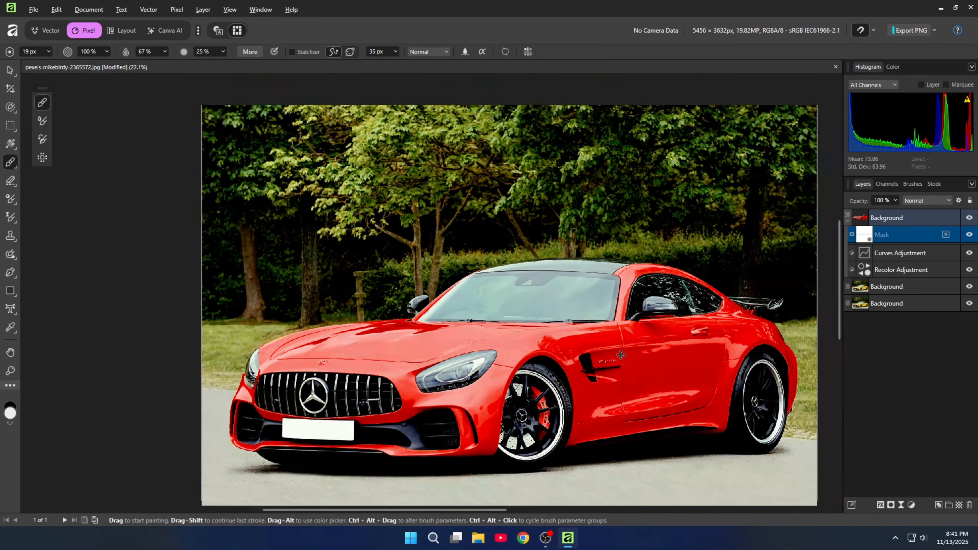
left_click_drag(675, 418, 623, 413)
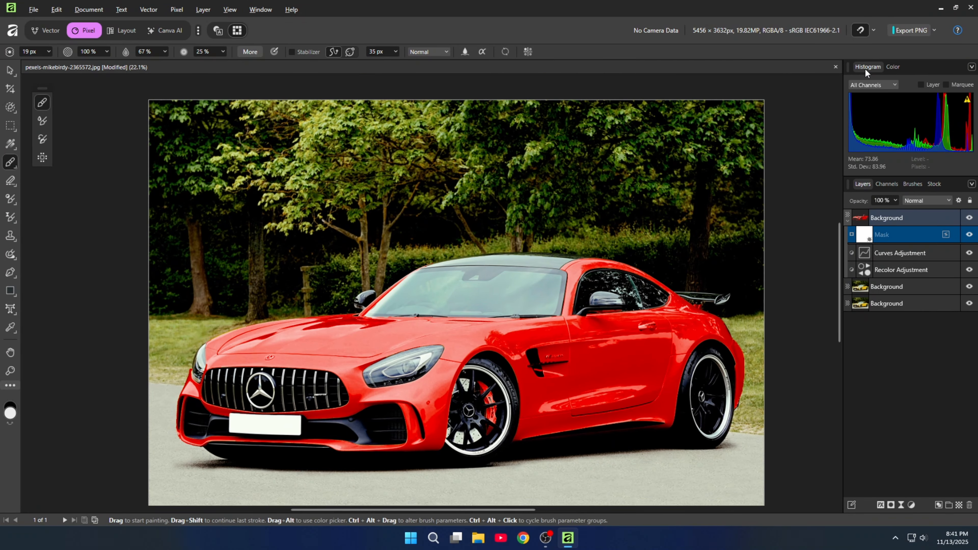